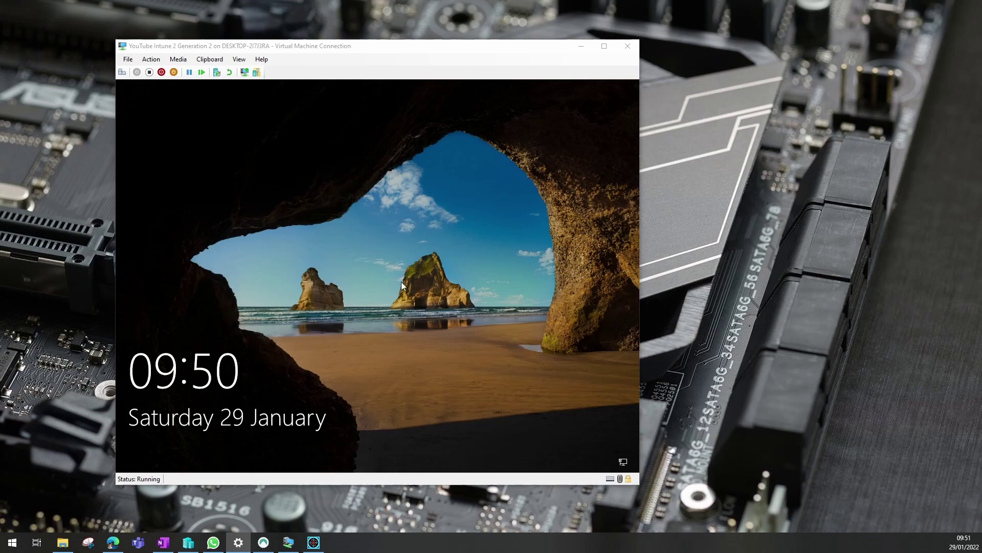
- Dismiss the VM lock screen to reveal the 'all activity will be monitored' warning
click(357, 293)
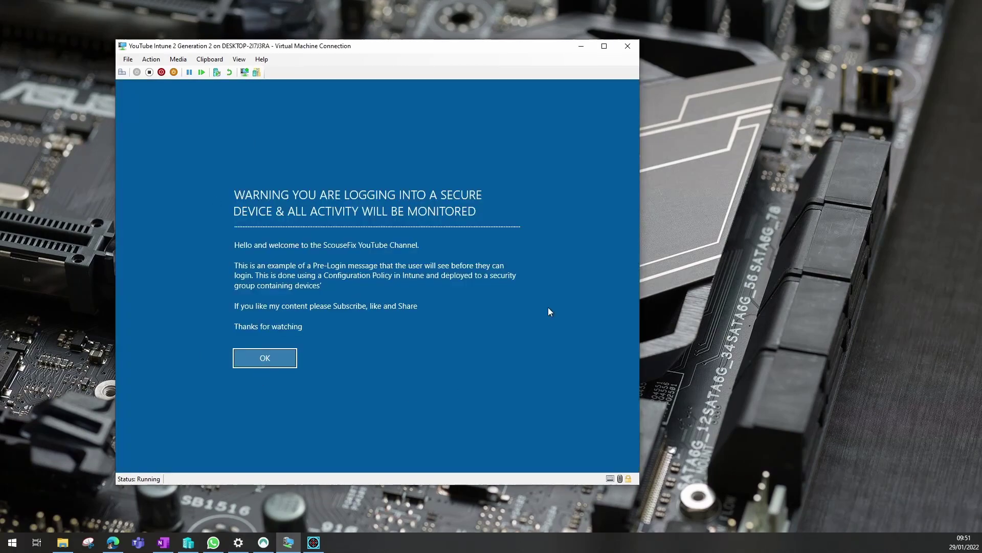
- Acknowledge the warning and sign in to the VM with the corrected account password
click(265, 358)
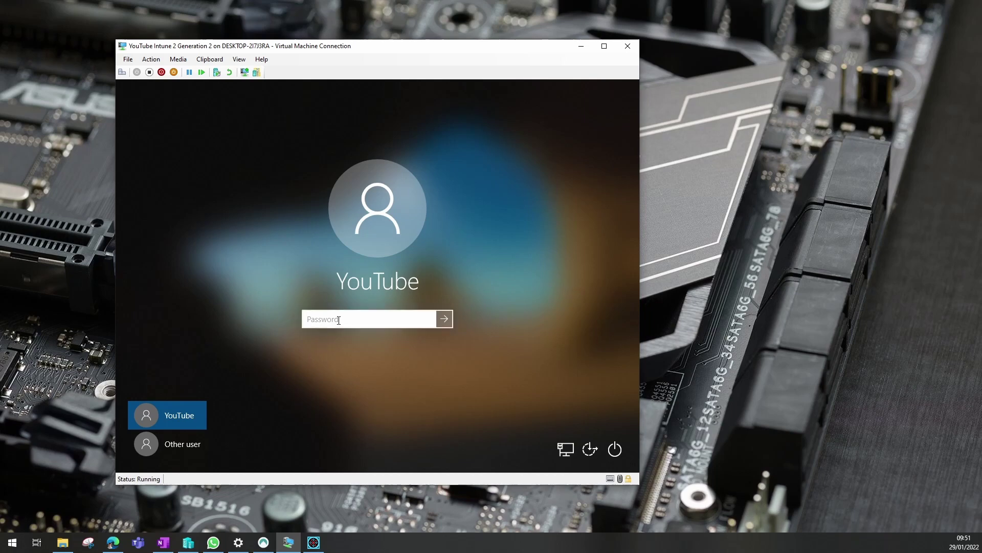
text(••)
text(••••)
key(BackSpace)
key(BackSpace)
key(BackSpace)
key(BackSpace)
key(BackSpace)
key(BackSpace)
text(•••••)
text(•••••••)
key(Return)
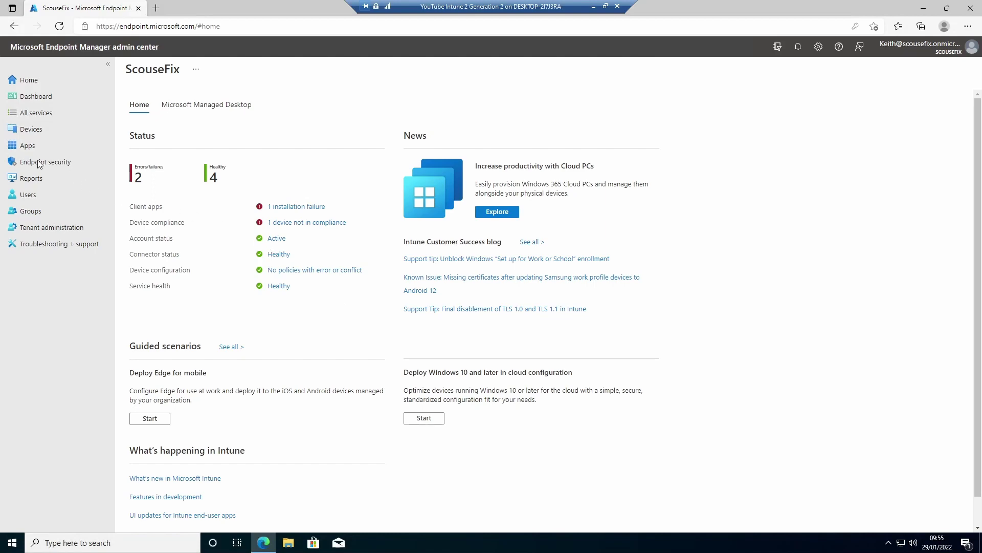
- Start a new profile from Devices > Configuration profiles
click(32, 130)
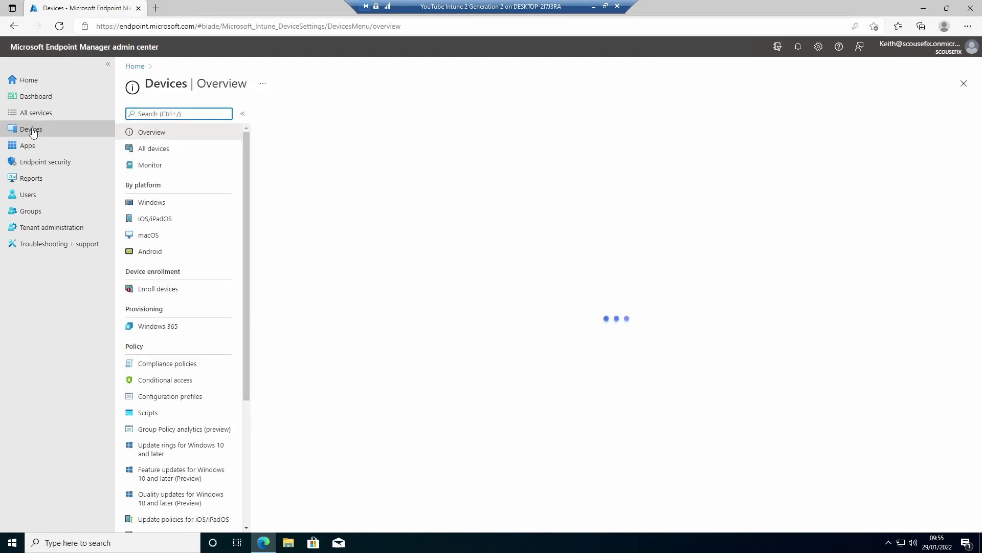
click(178, 397)
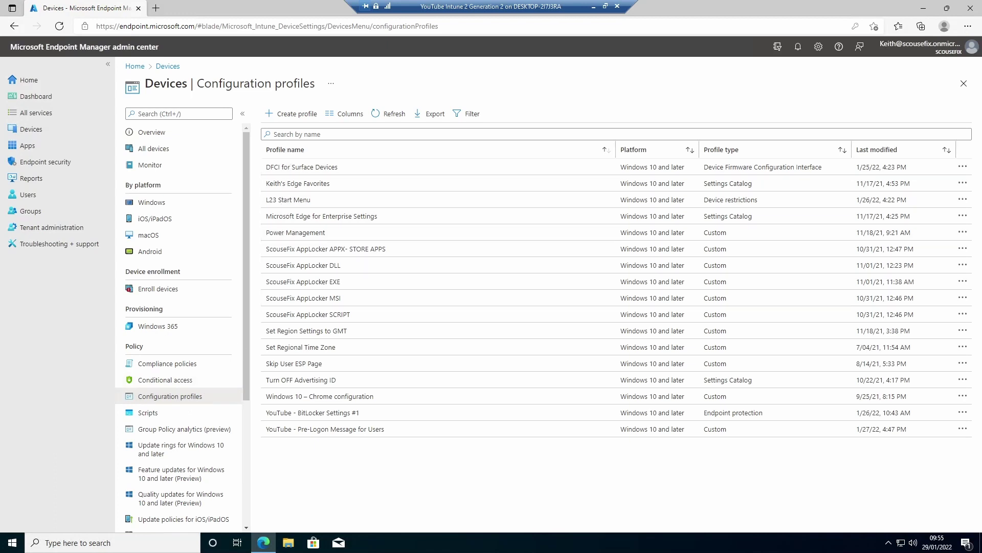
click(287, 117)
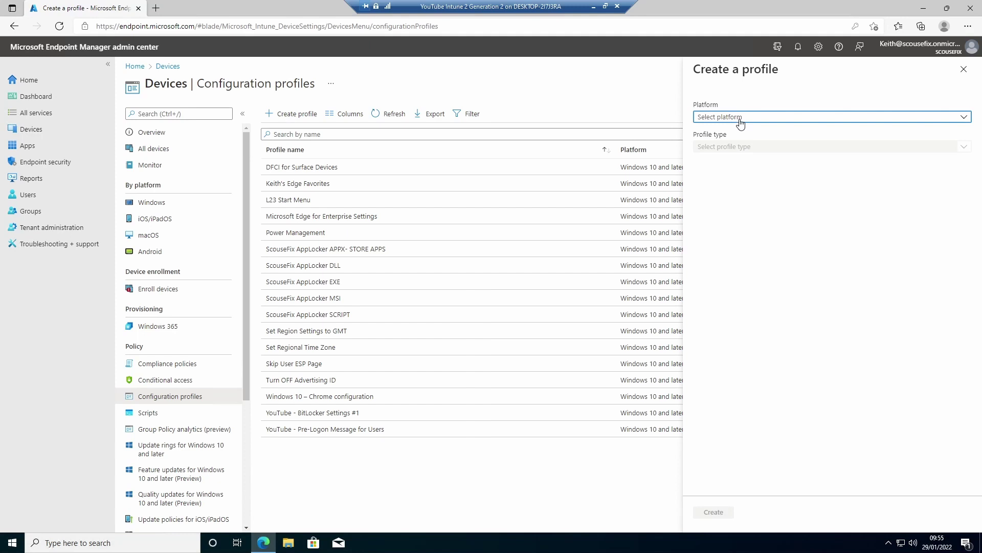
- Create a Windows 10 and later profile from the Custom template
click(740, 124)
click(744, 219)
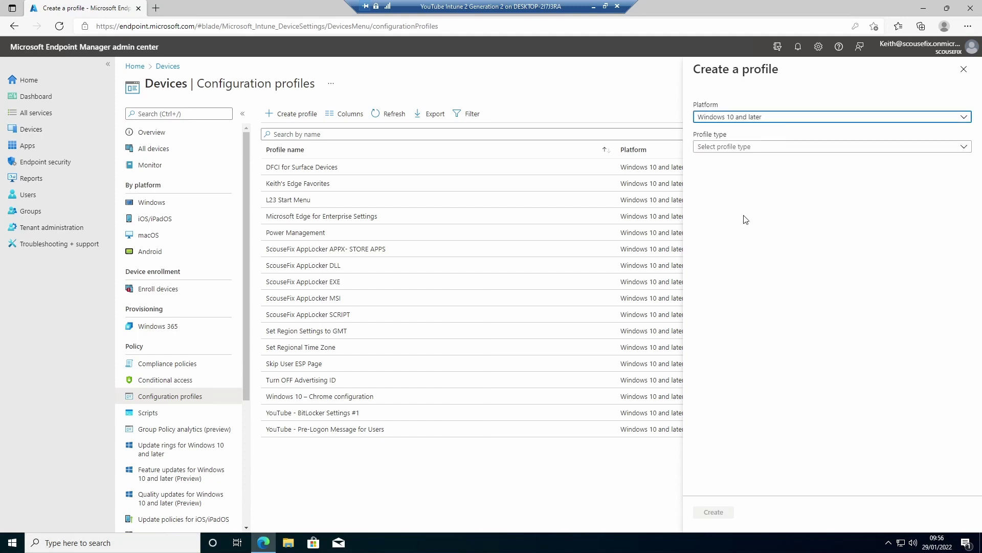
click(738, 151)
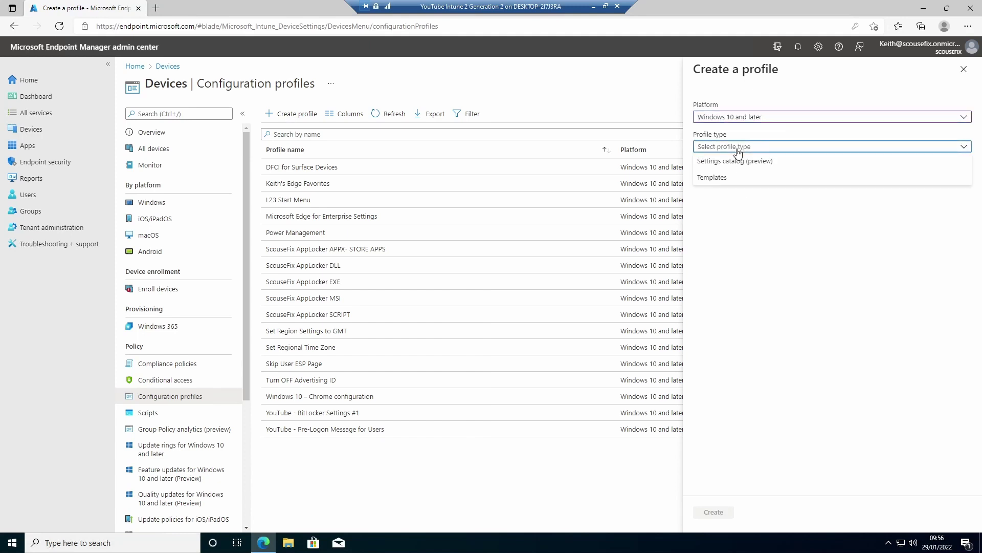
click(725, 178)
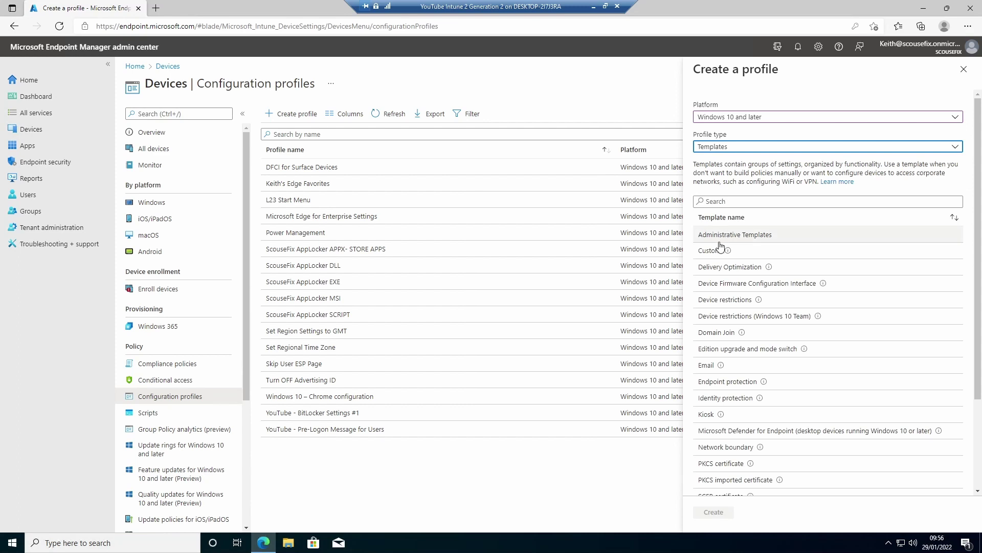
click(712, 251)
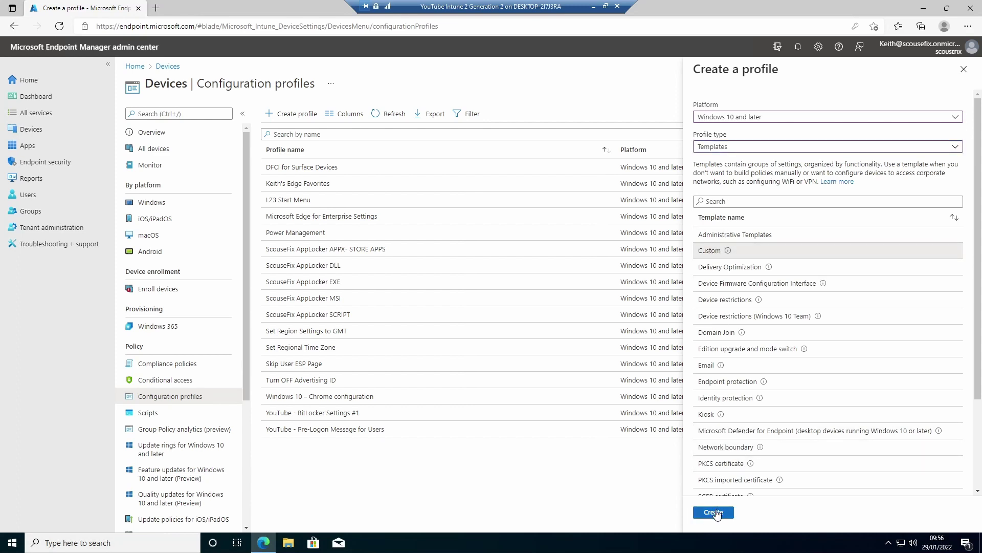
click(714, 512)
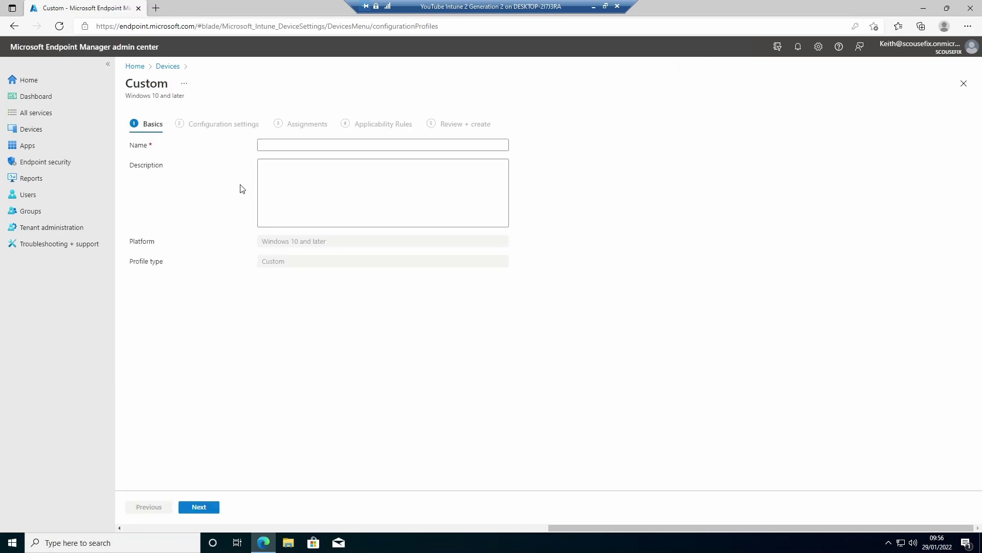
- Name the profile 'Pre Login for YouTube Demo' and advance to Configuration settings
click(265, 145)
text(Pre)
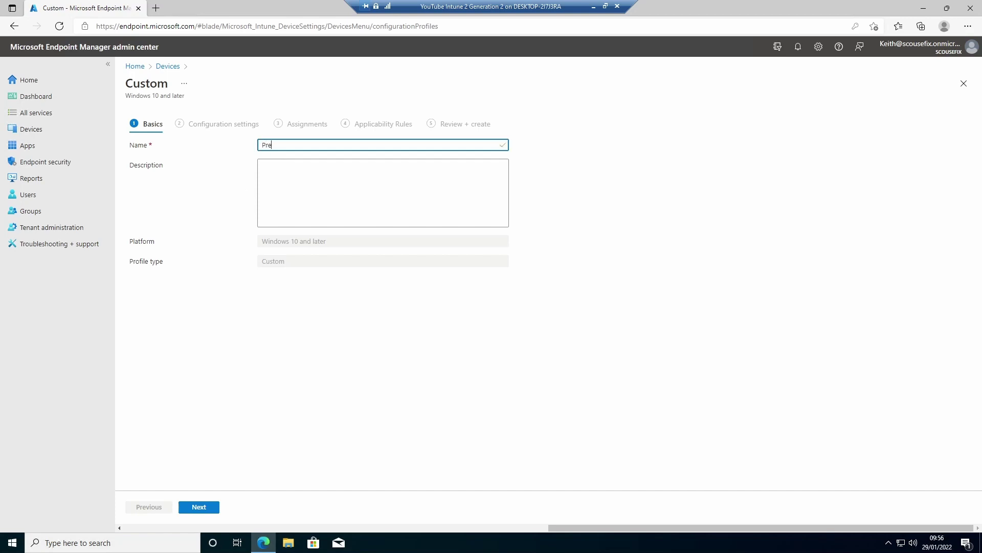
text(Loginm)
text(  for)
text( You)
text(Tube Demo)
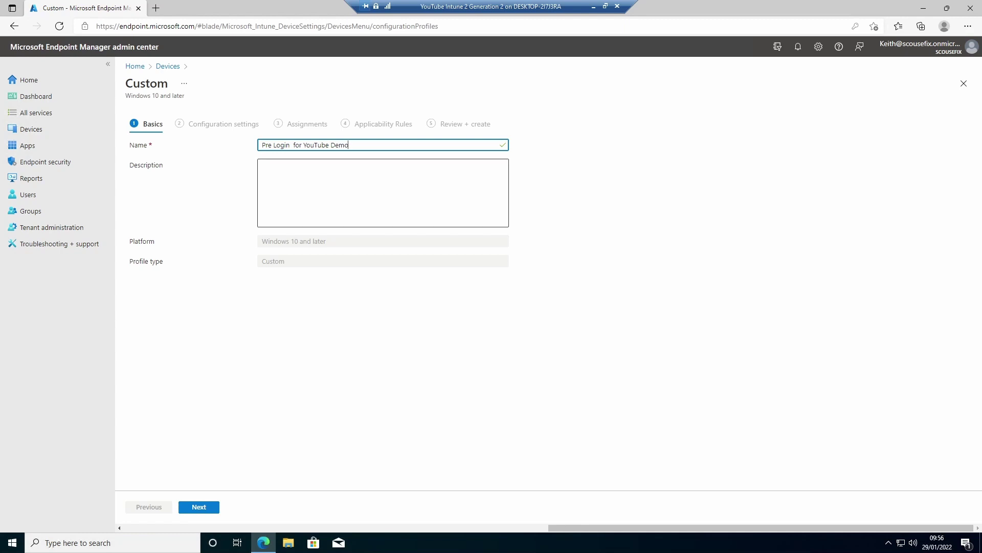
click(204, 510)
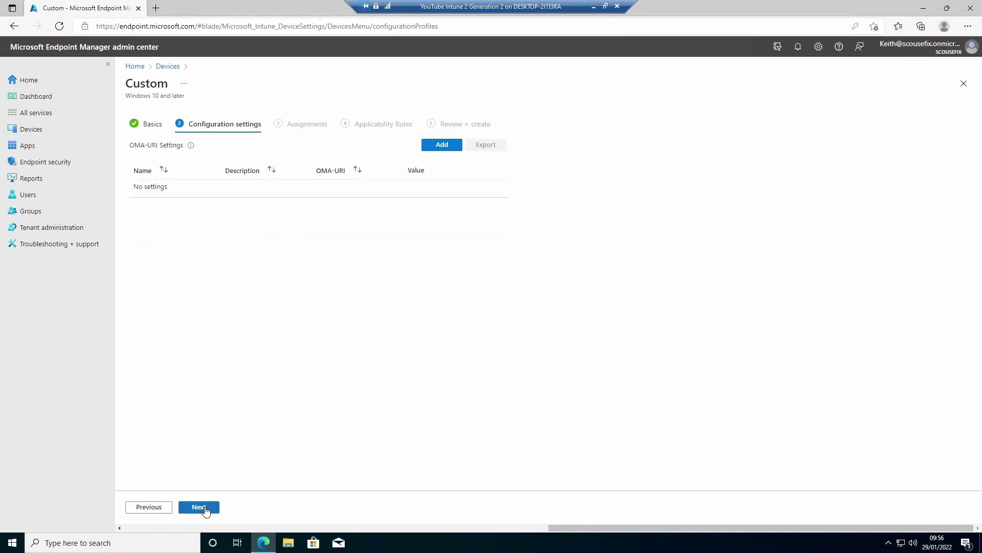
- Add a String OMA-URI row 'Title' using the logon title URI, valued 'This is the Pre-Login Title'
click(443, 146)
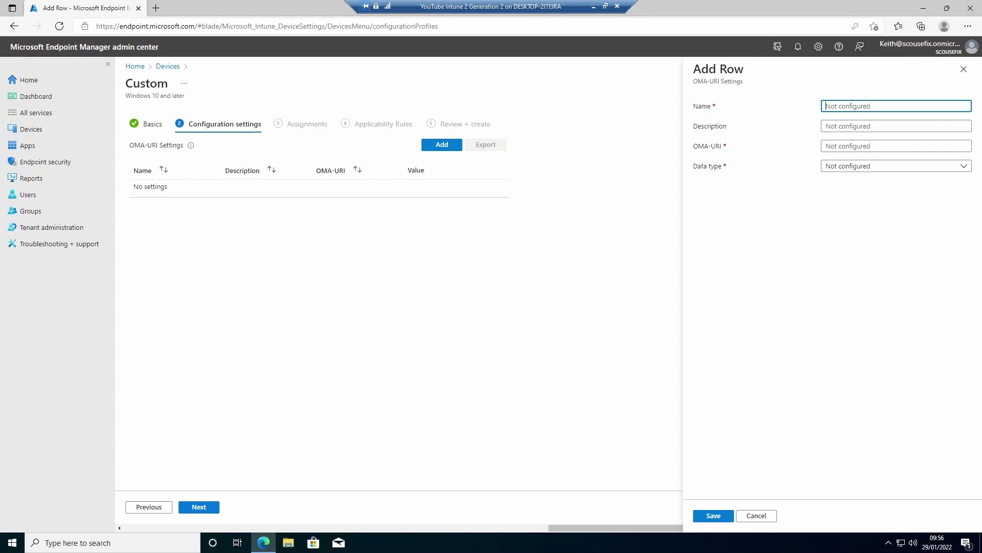
click(852, 109)
text(Title)
click(869, 146)
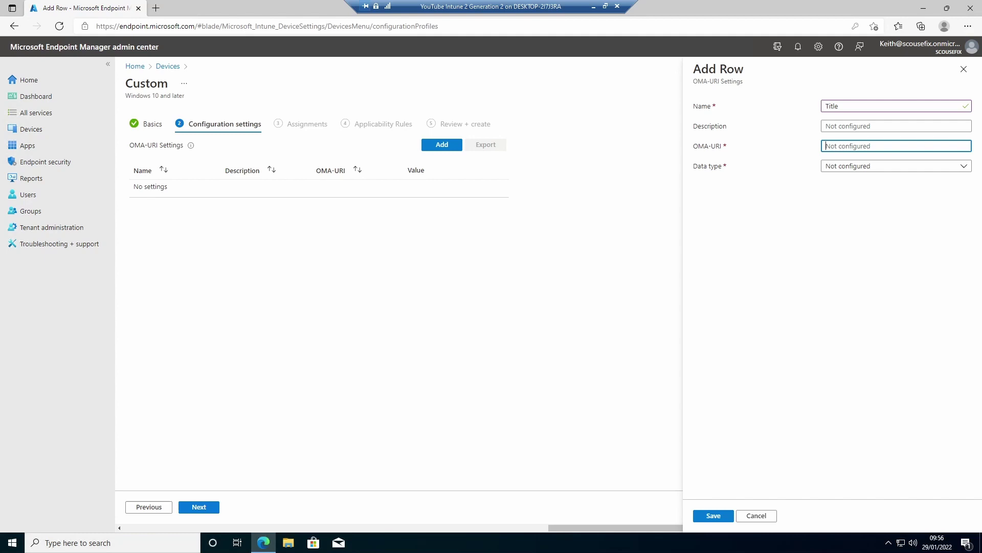
key(ctrl+v)
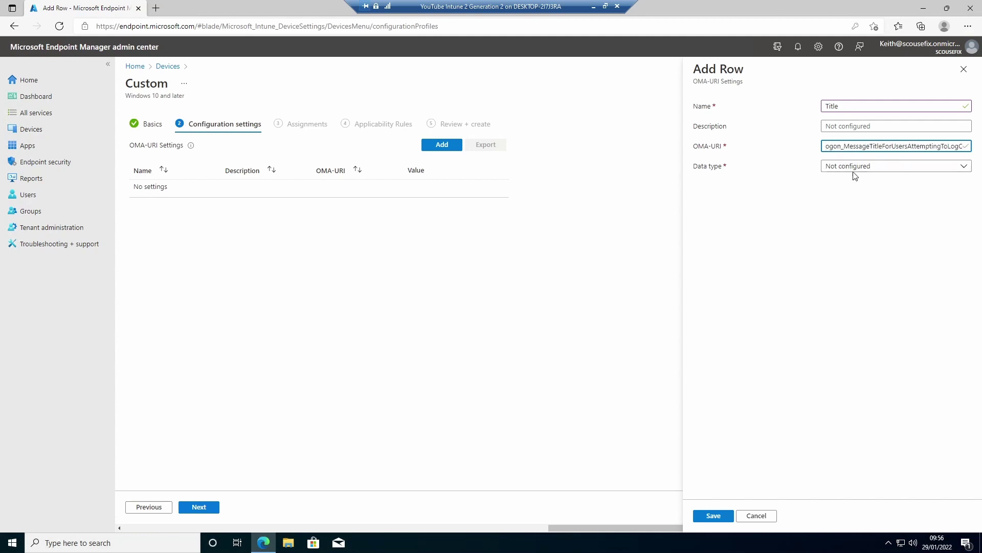
click(854, 170)
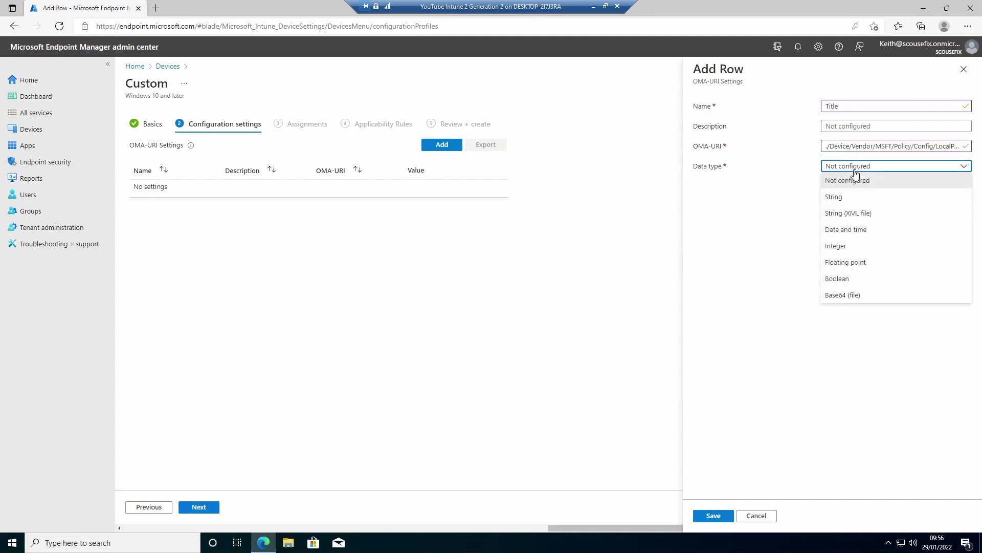
click(835, 196)
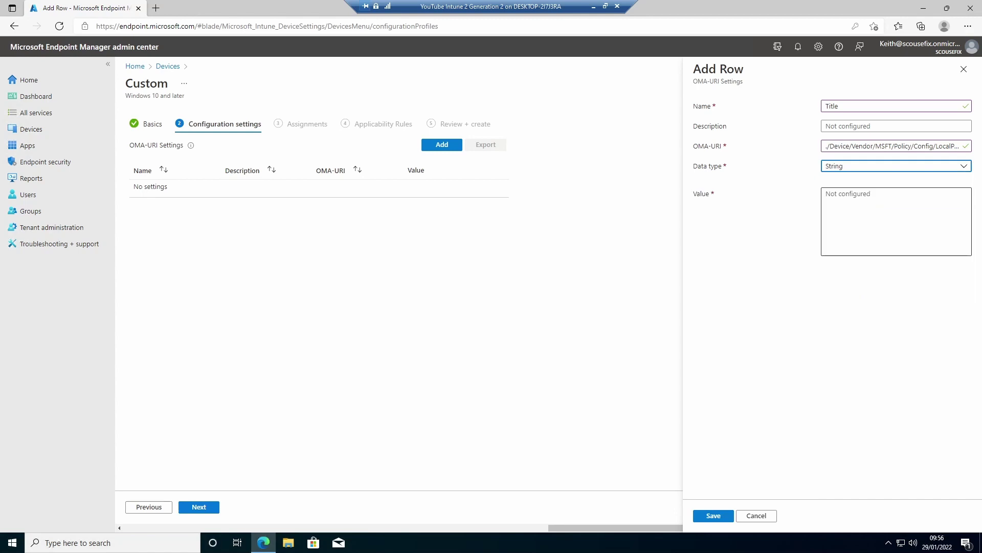
key(Tab)
text(This )
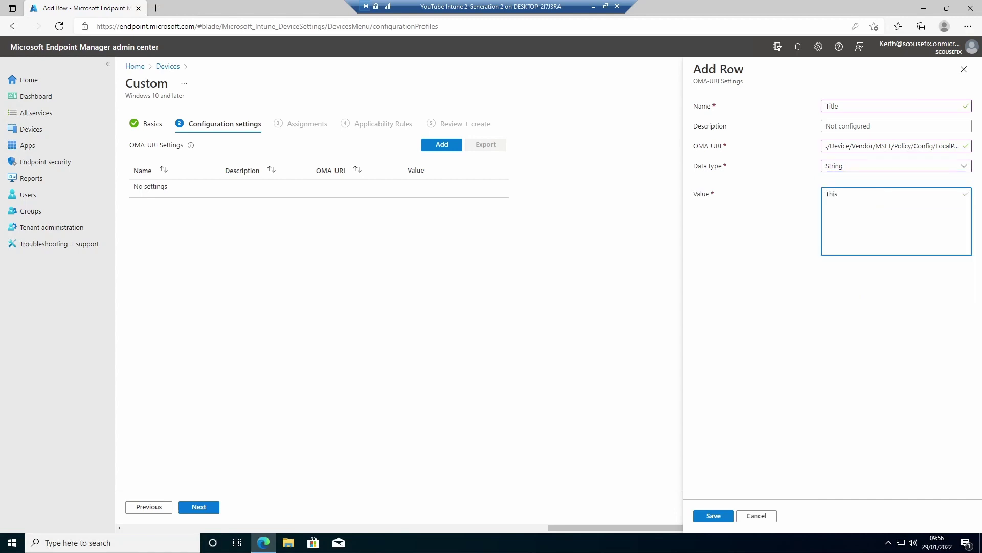
text(is th)
text( lo)
text(Pre)
text(-Loing)
key(BackSpace)
key(BackSpace)
key(BackSpace)
text(gin Tit)
text(le)
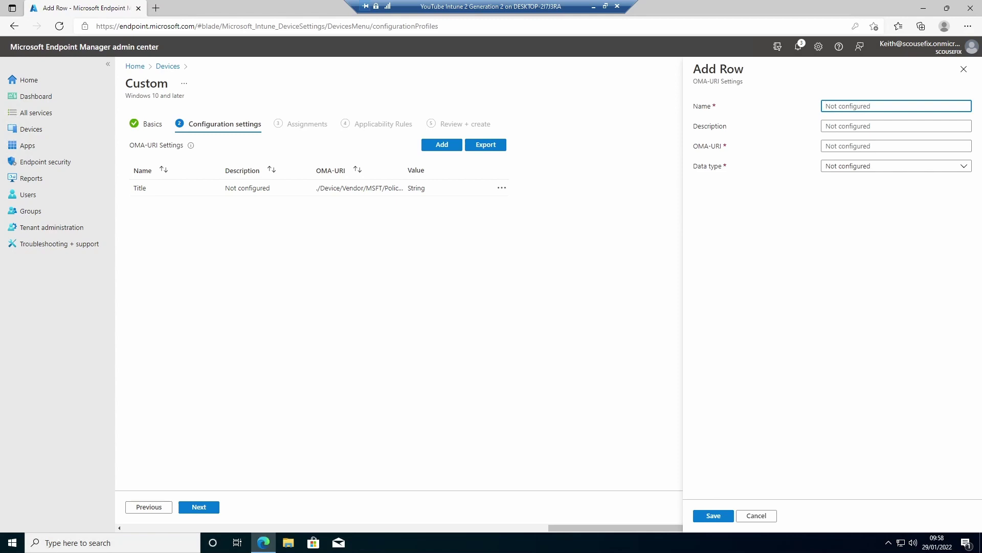
text(Mai)
text(n bosdy of)
text( text)
- Save a String 'Main body of text' row using the logon message text URI and a leading blank line
key(BackSpace)
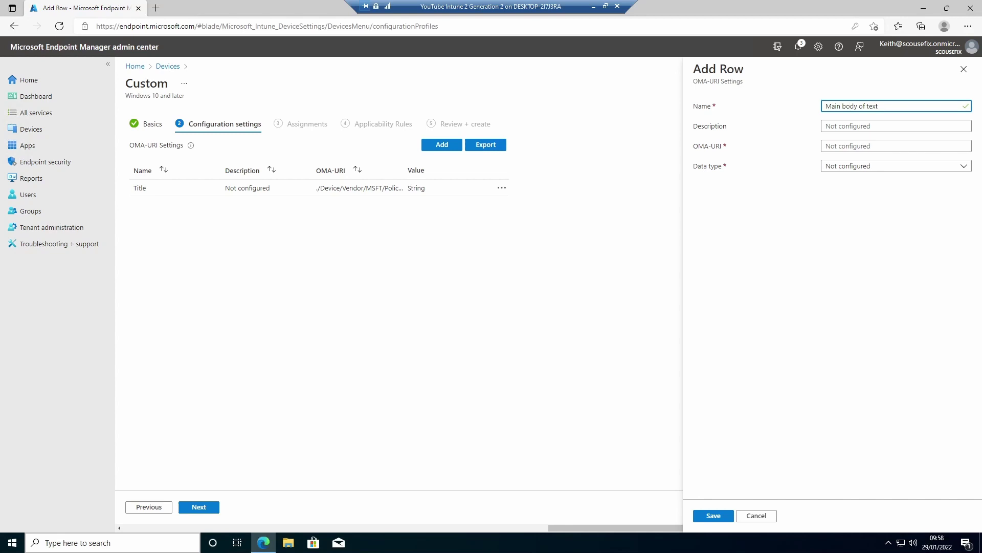
key(Tab)
key(Tab)
key(ctrl+v)
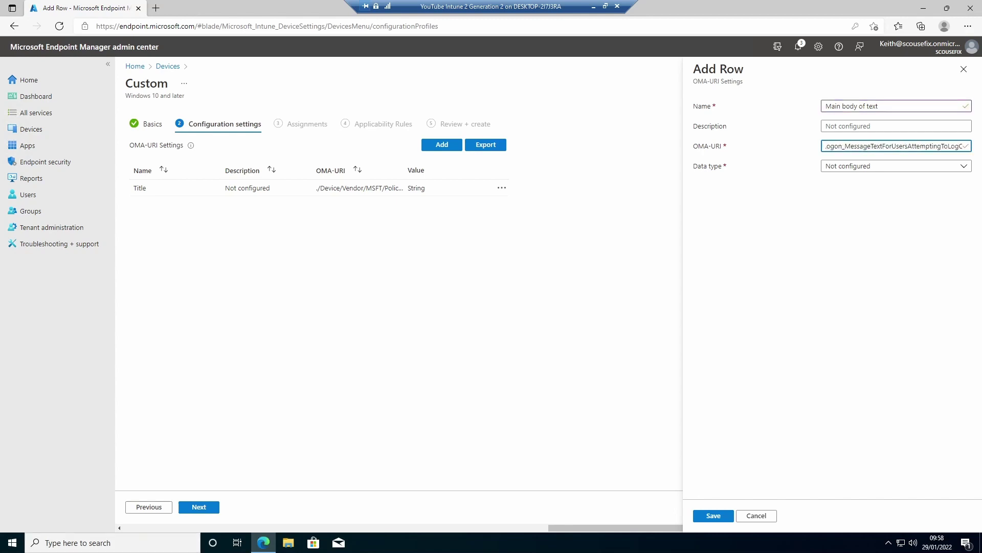
click(849, 169)
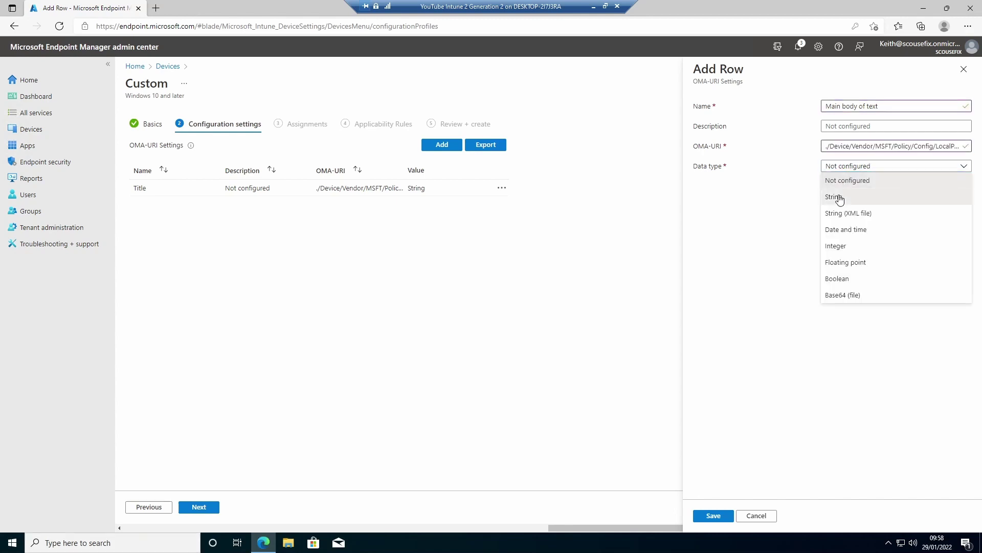
click(839, 198)
text(Main)
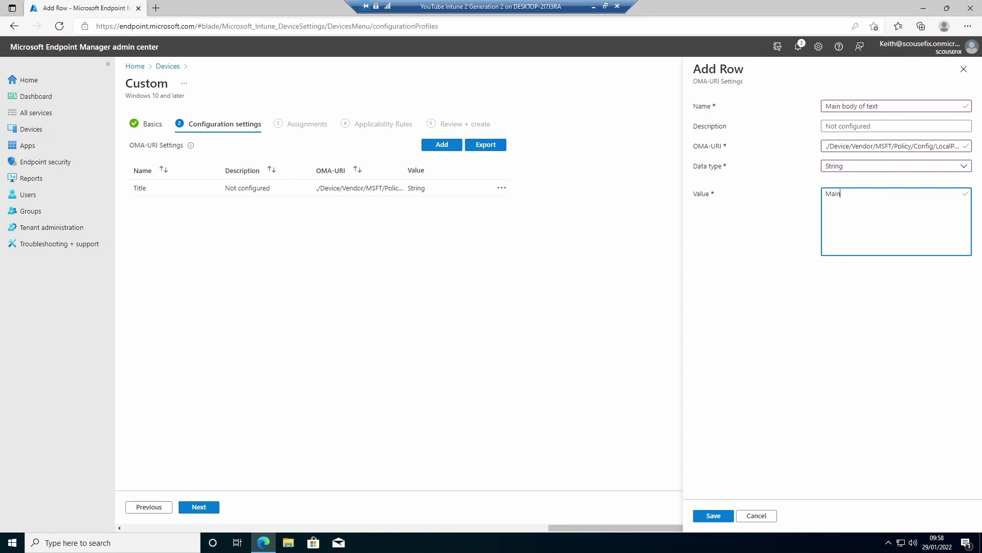
text( bosy of te)
text(xt here)
key(BackSpace)
text(d)
key(Return)
click(713, 516)
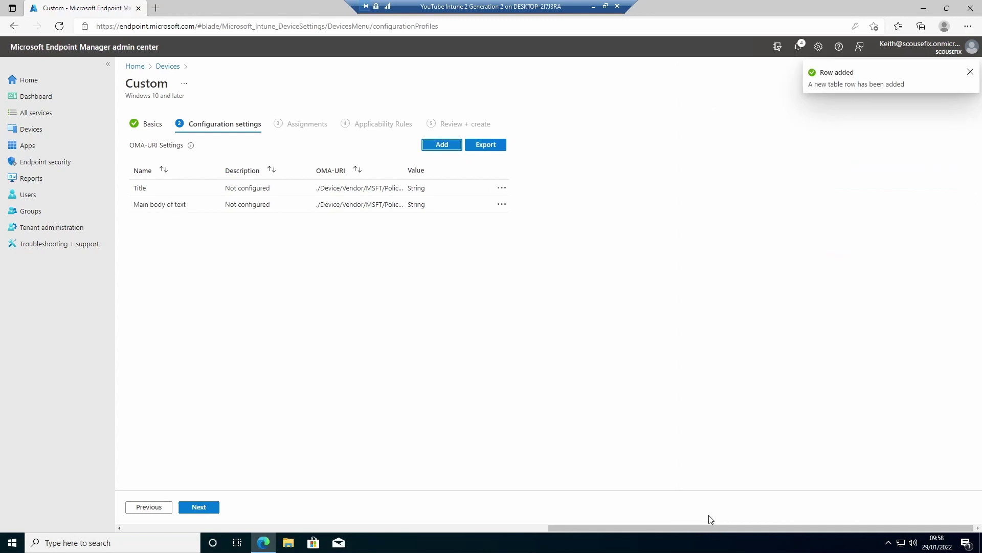
- Skip through Configuration settings and Assignments without adding any groups
click(208, 510)
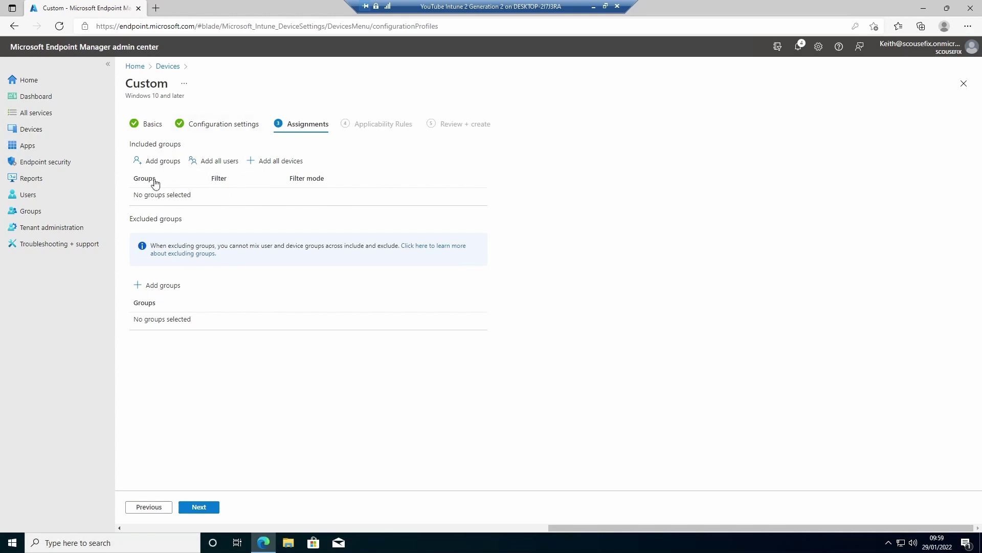
click(199, 508)
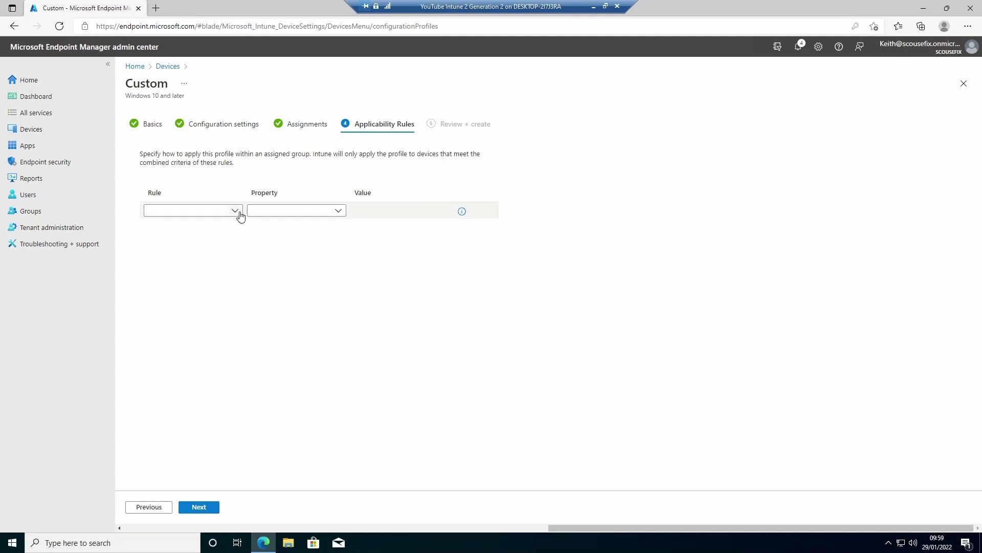
- Set the applicability rule to 'Assign profile if' with the OS edition property
click(240, 212)
click(228, 224)
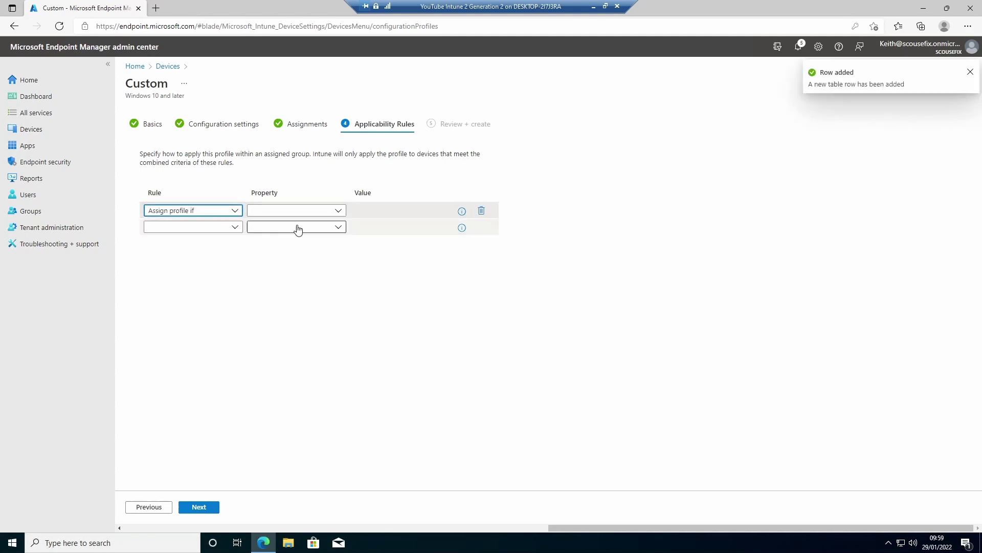
click(336, 212)
click(312, 224)
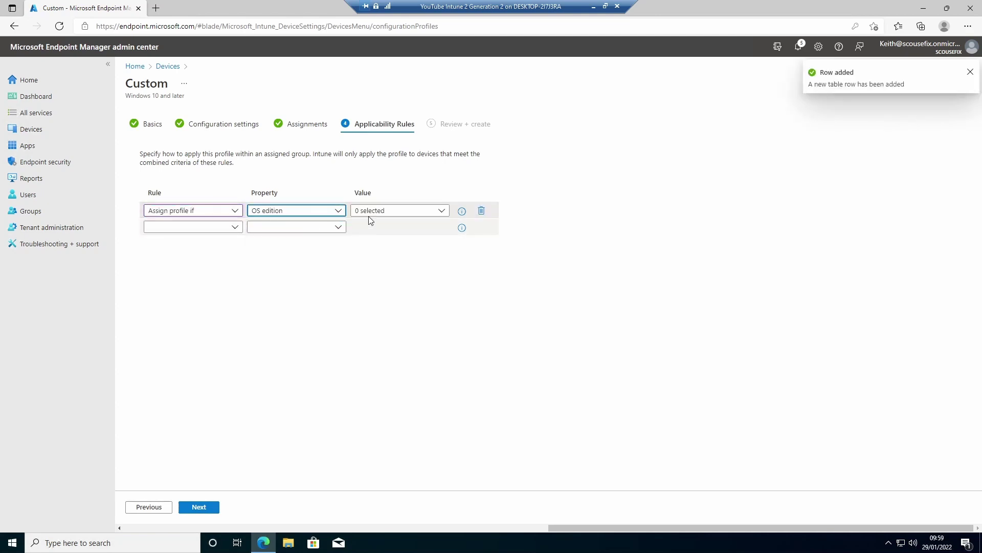
- Tick every Windows edition in the rule value list, Home through Professional Workstation
click(369, 212)
click(361, 241)
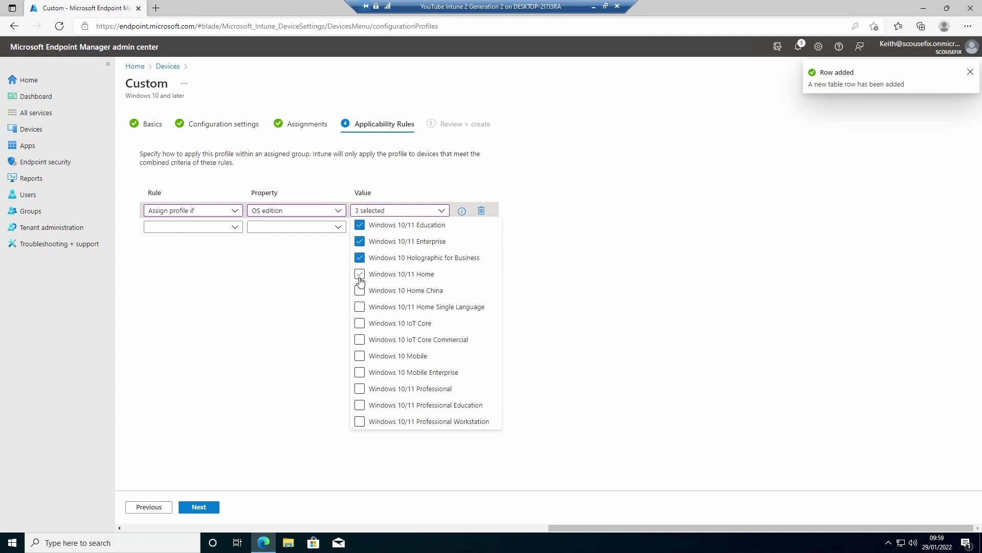
click(360, 274)
click(360, 306)
click(361, 339)
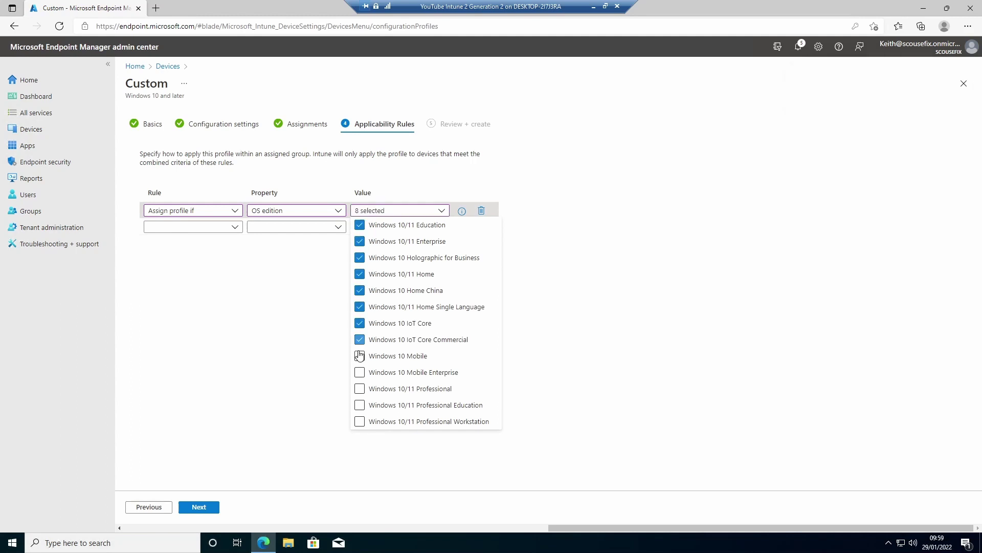
click(360, 373)
click(360, 405)
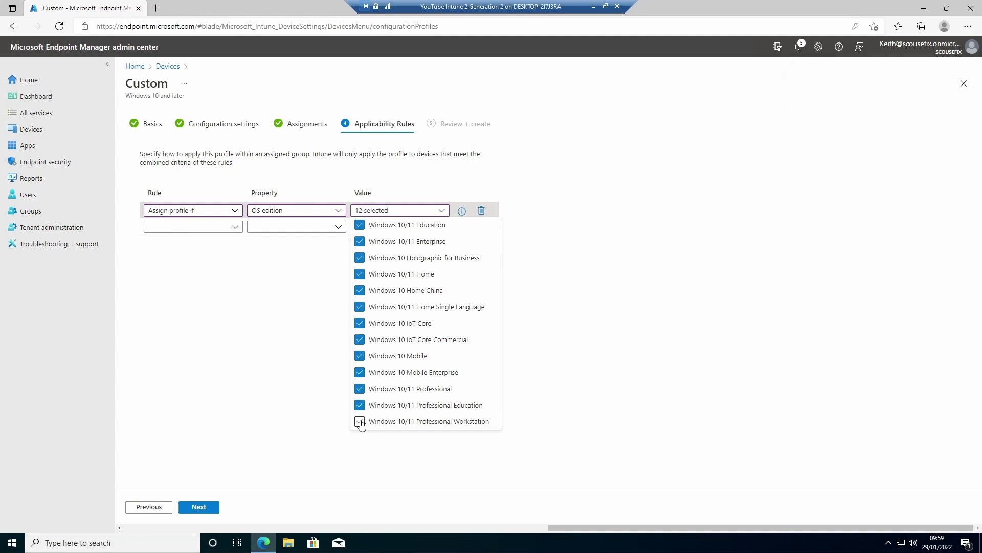
click(360, 421)
- Create the 'Pre Login for YouTube Demo' profile and view its Properties page
click(190, 507)
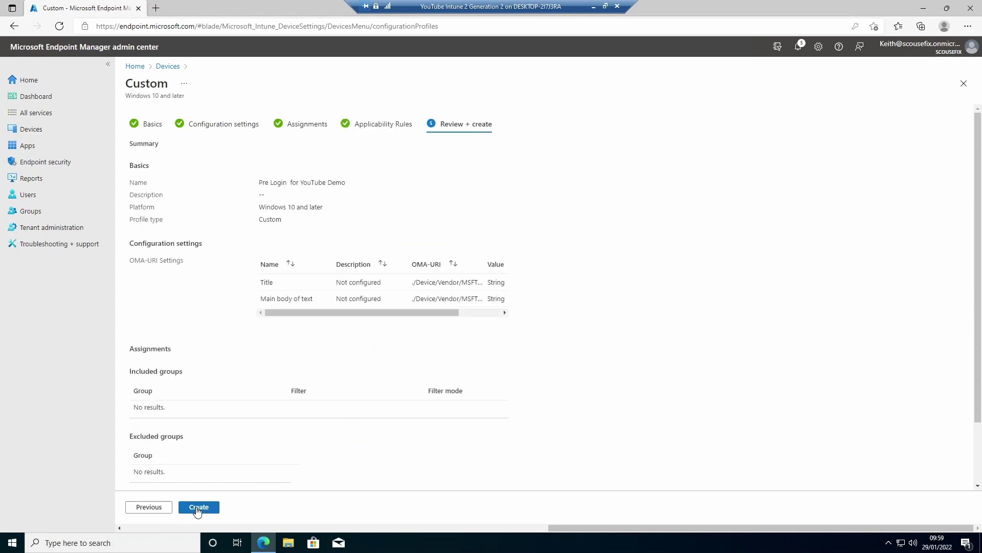
click(198, 508)
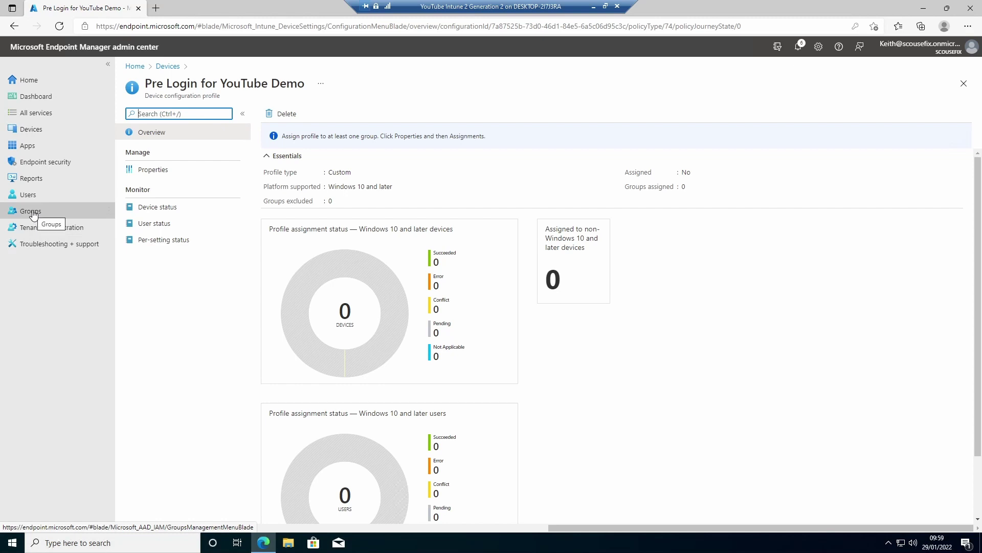
click(152, 176)
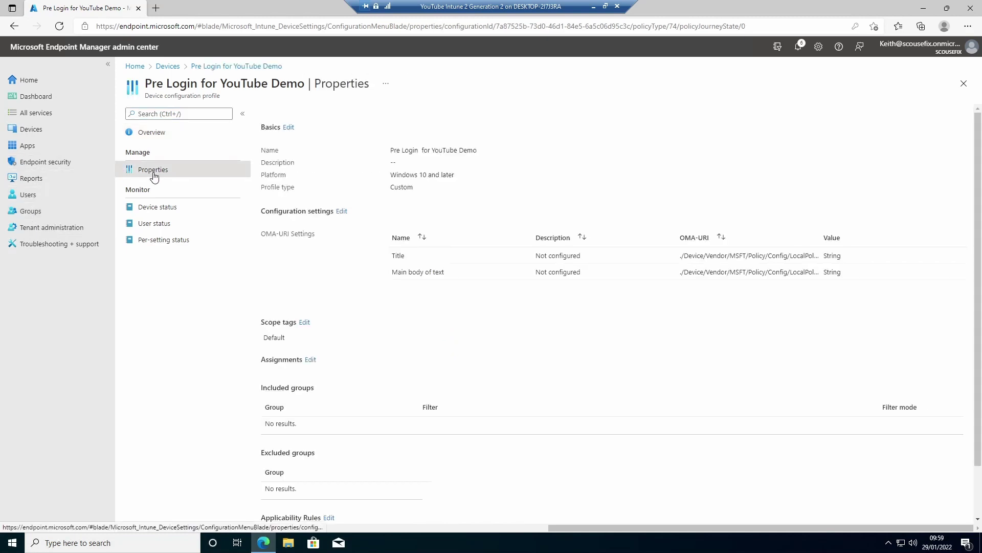
scroll(330, 368, down, 2)
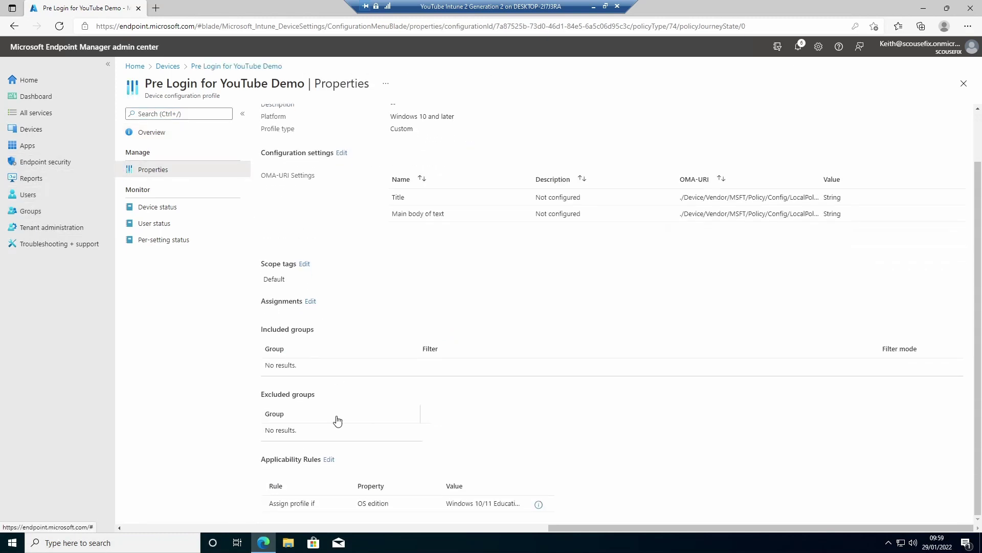
- Include the YouTube VMs - DEVICES group in the profile's assignments and save
click(310, 302)
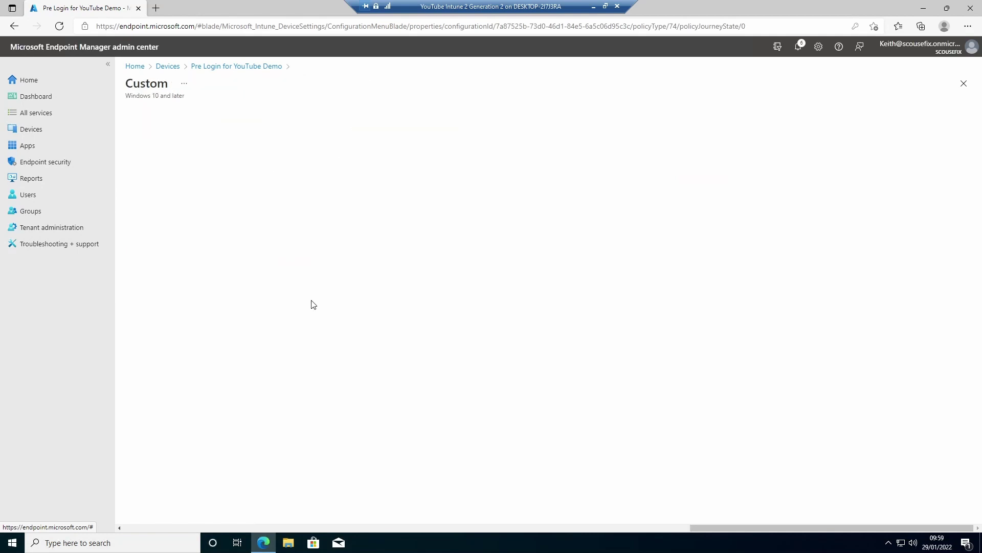
click(169, 162)
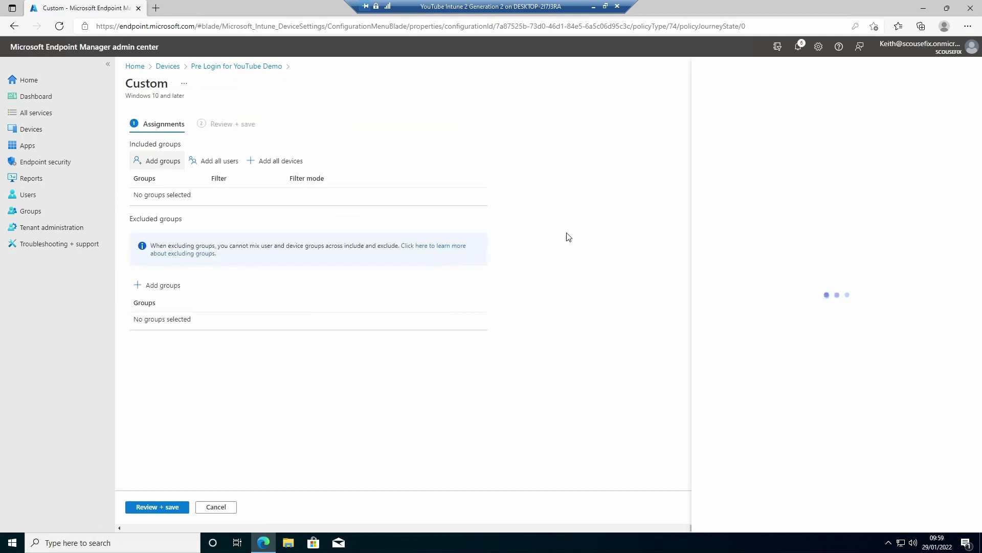
scroll(778, 234, down, 3)
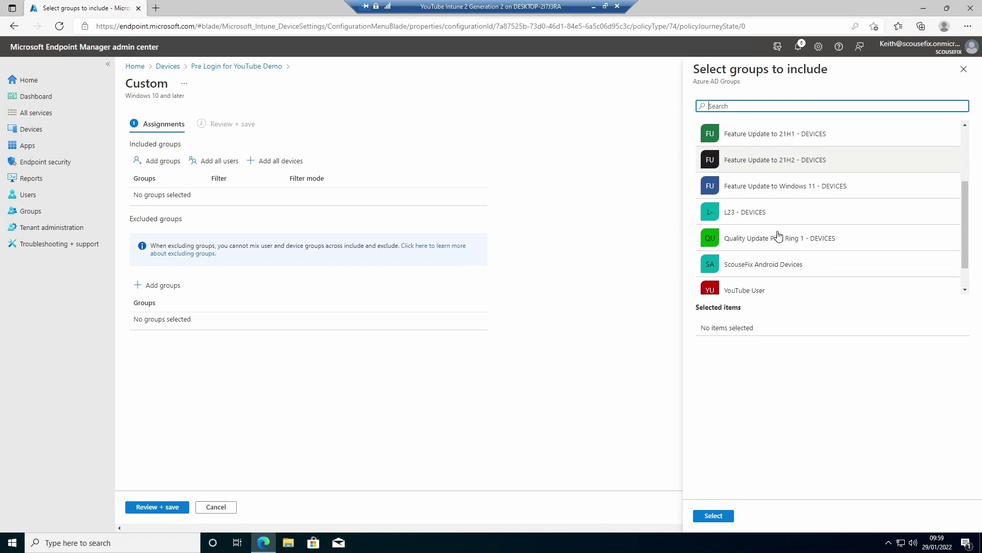
scroll(779, 235, down, 2)
click(766, 283)
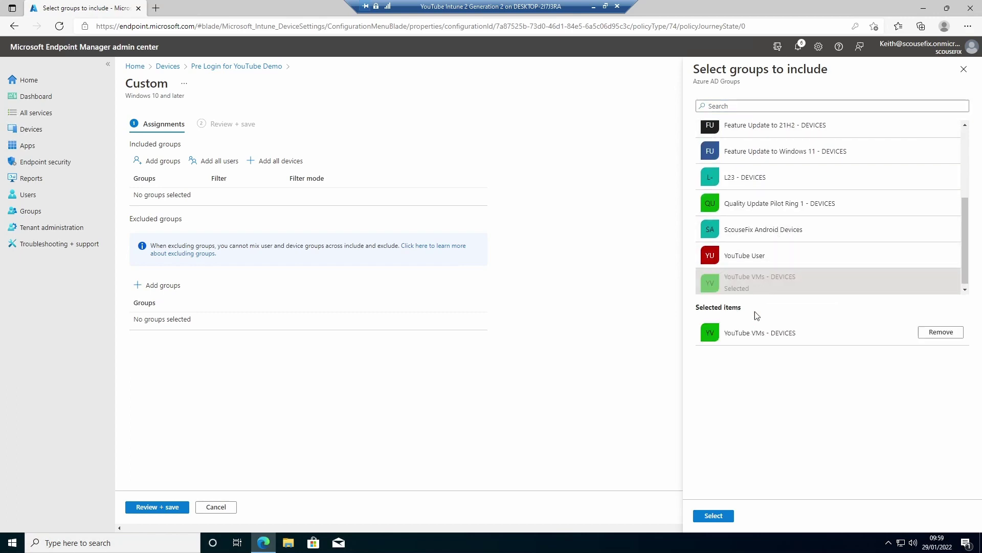
click(714, 515)
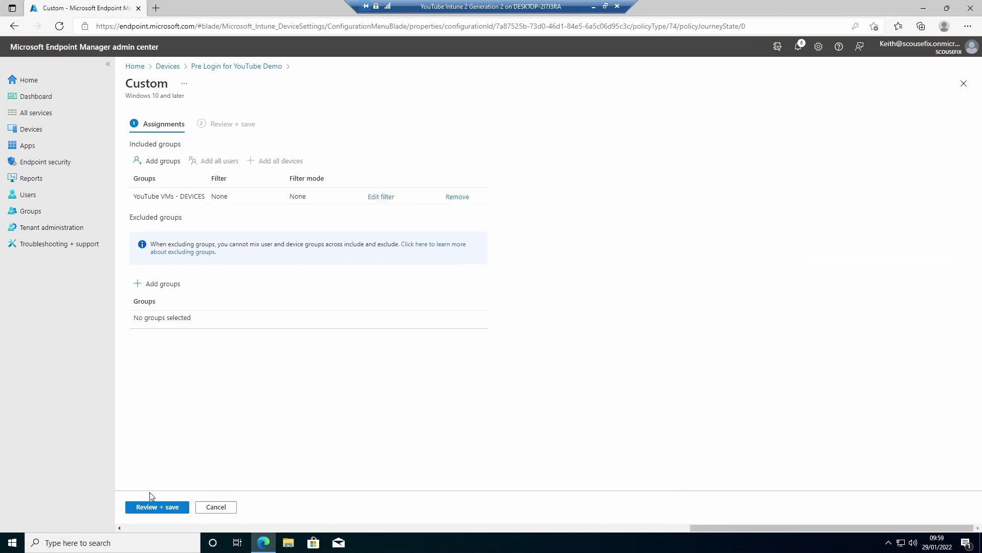
click(157, 507)
click(155, 508)
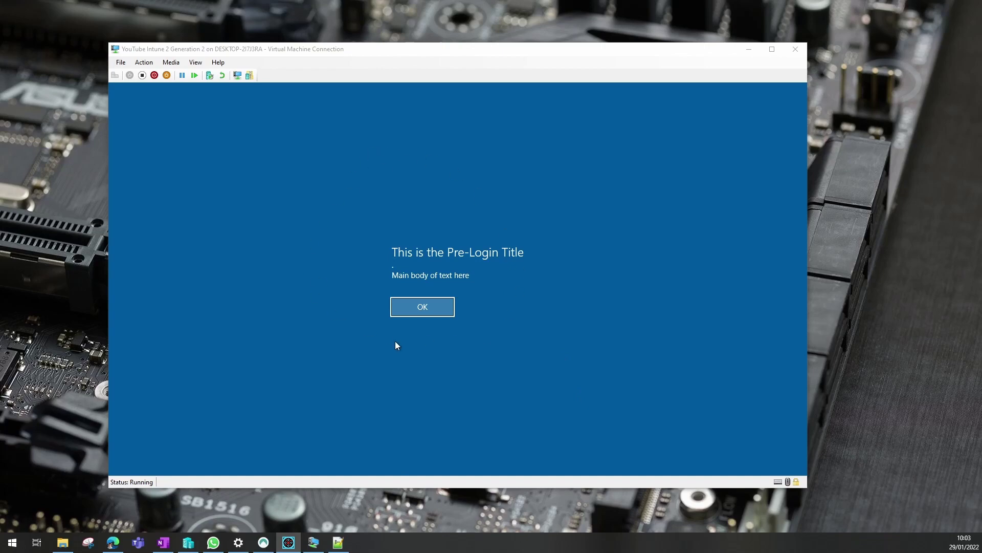
- Acknowledge the custom pre-login title and body message on the VM to reach the sign-in screen
click(416, 308)
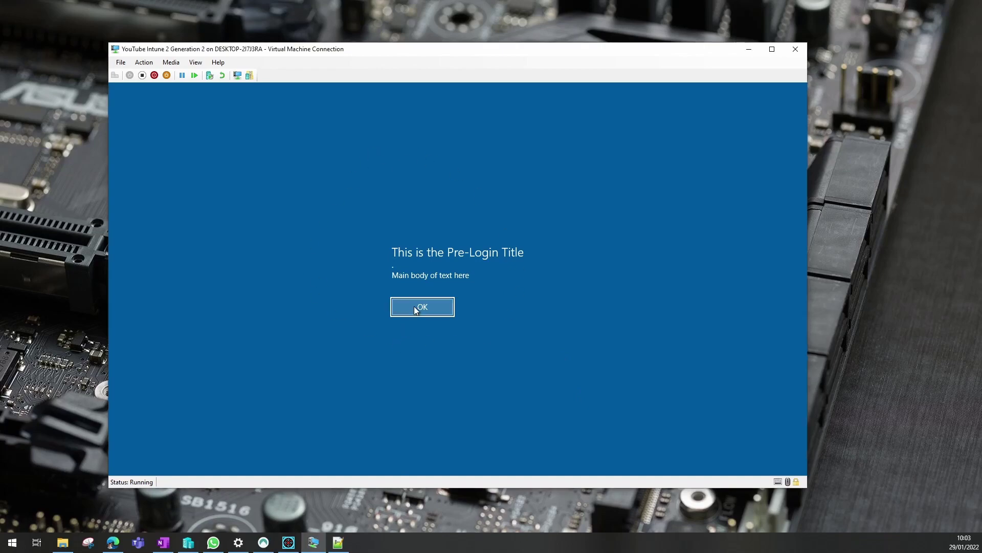